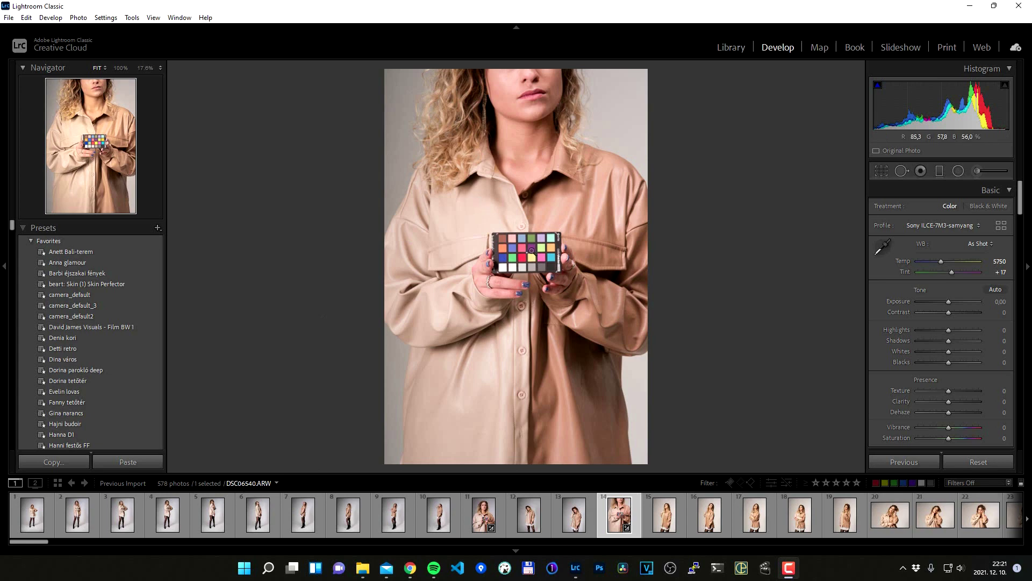
click(534, 251)
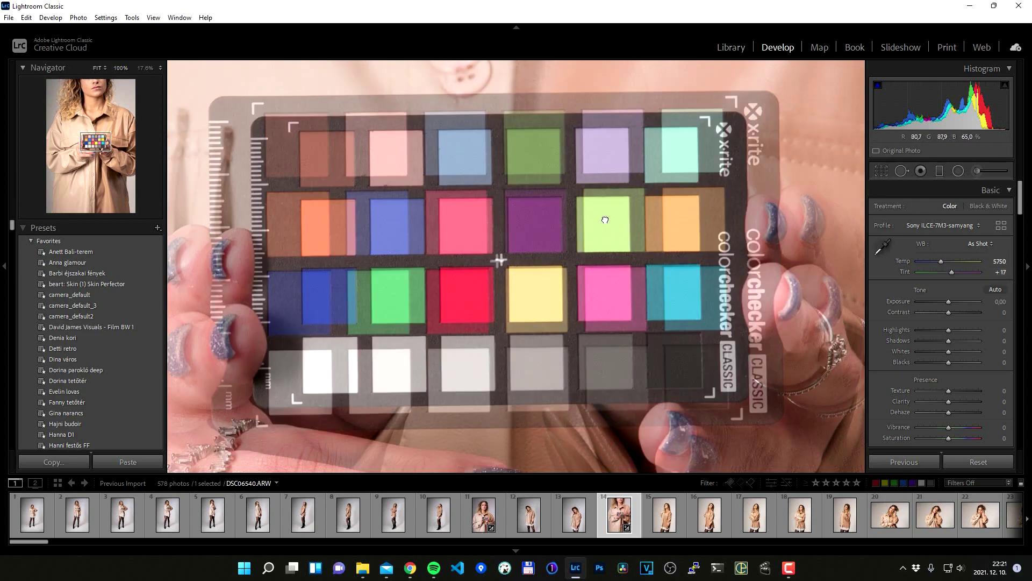
click(605, 219)
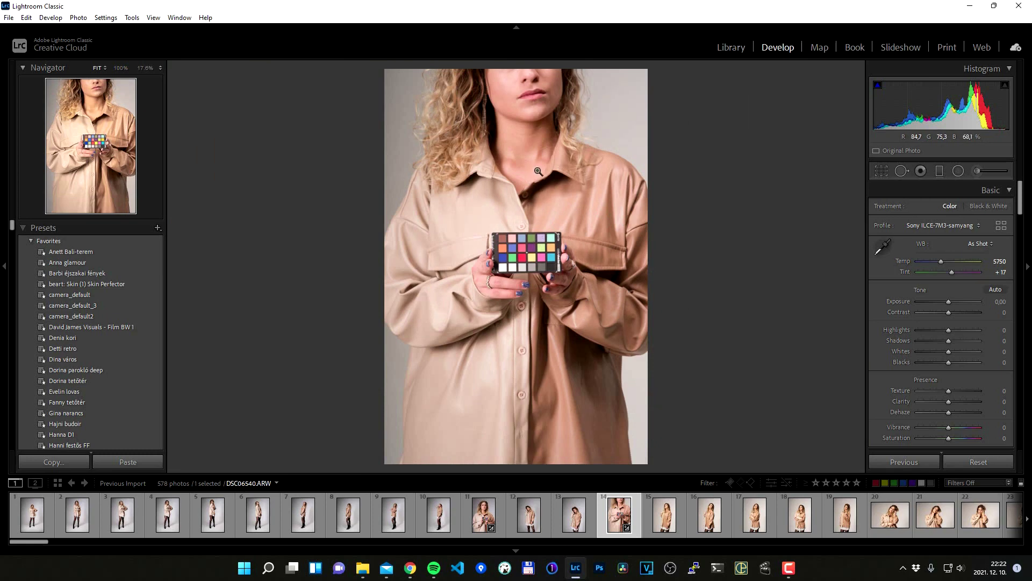
click(538, 171)
Try the Adobe Color profile and inspect the lips and chin at 100%
click(931, 225)
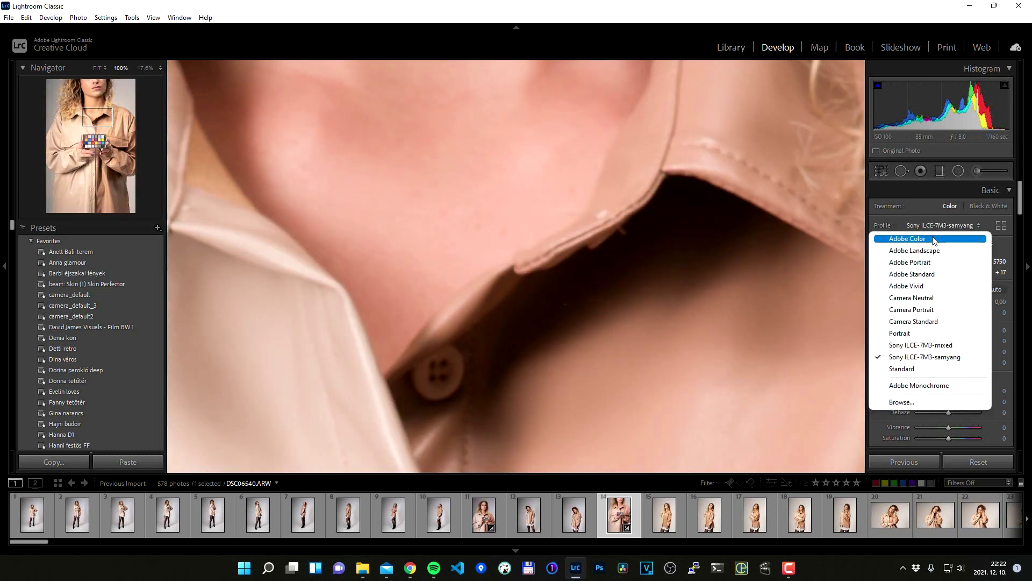
click(934, 240)
click(547, 265)
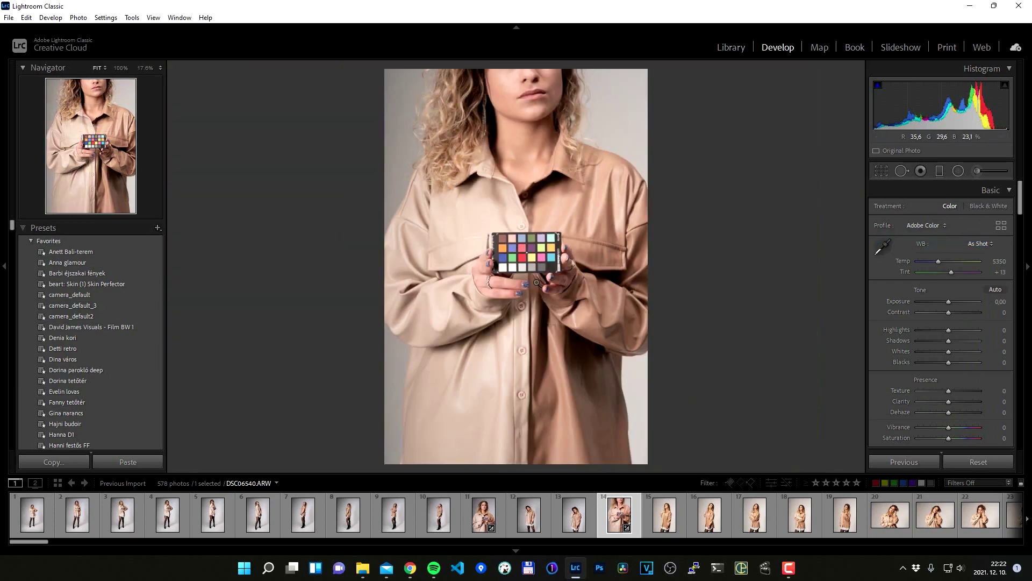
click(522, 115)
mouse_move(551, 198)
mouse_down()
mouse_move(537, 376)
mouse_move(565, 134)
mouse_up()
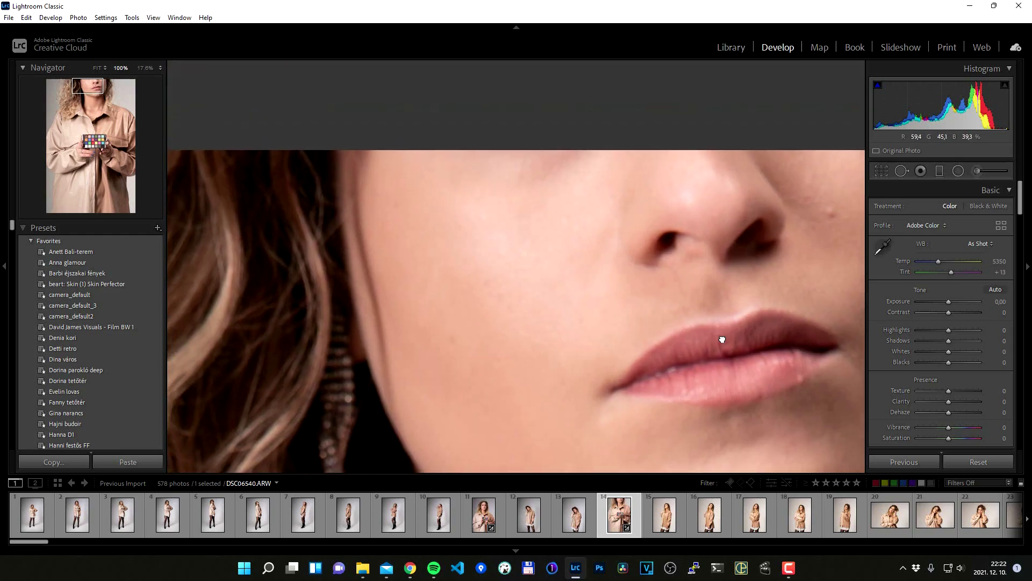
drag(746, 257, 705, 215)
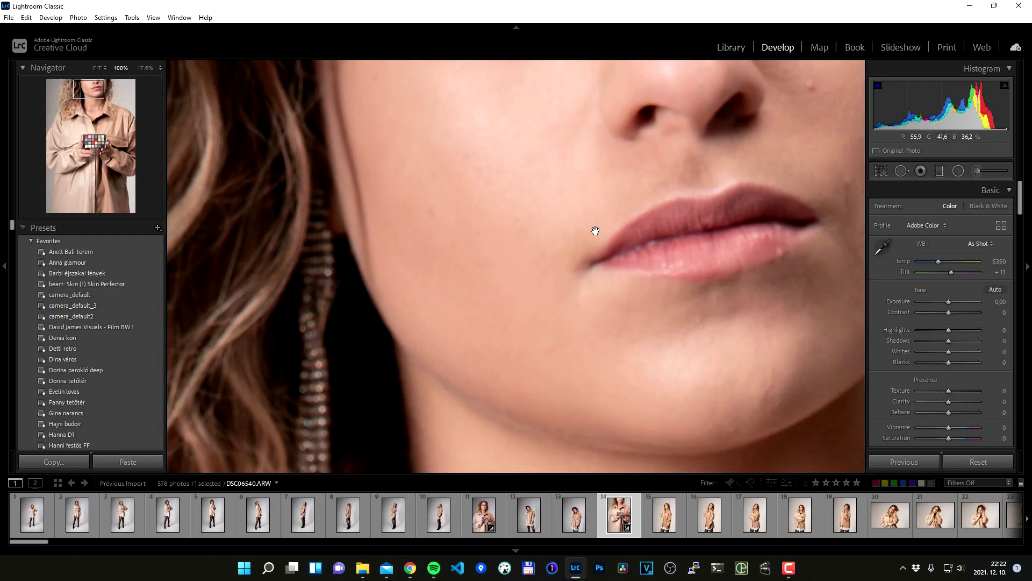
Switch the profile to Sony ILCE-7M3-mixed
click(944, 225)
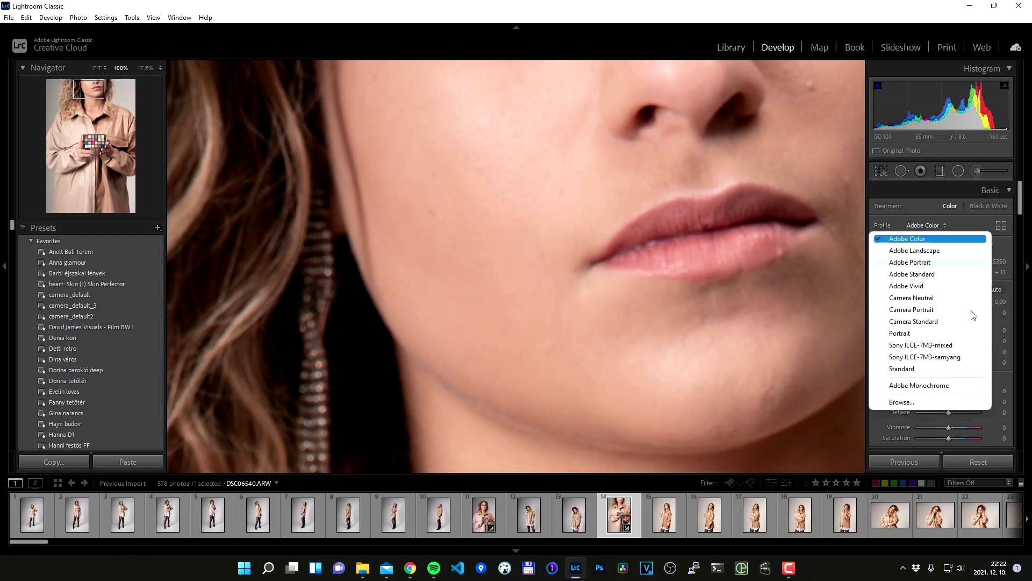
click(954, 345)
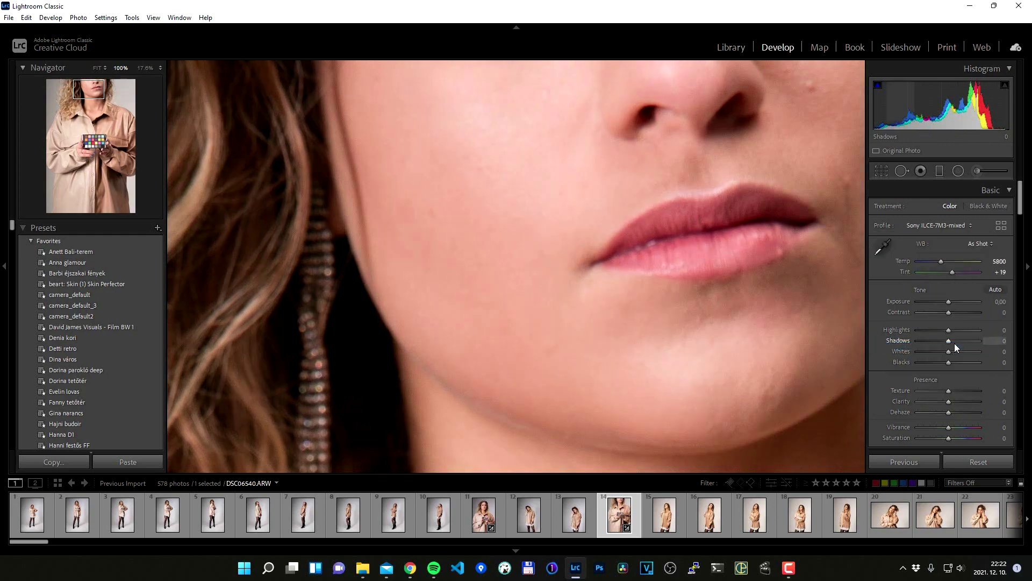
scroll(595, 376, down, 1)
scroll(611, 442, down, 4)
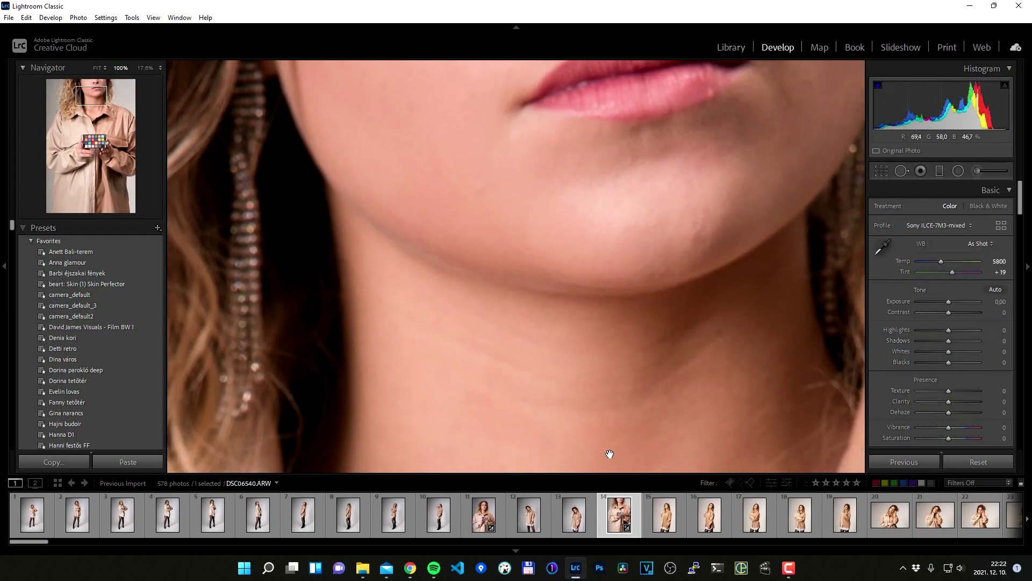
scroll(474, 88, up, 3)
scroll(528, 118, down, 5)
scroll(541, 346, down, 4)
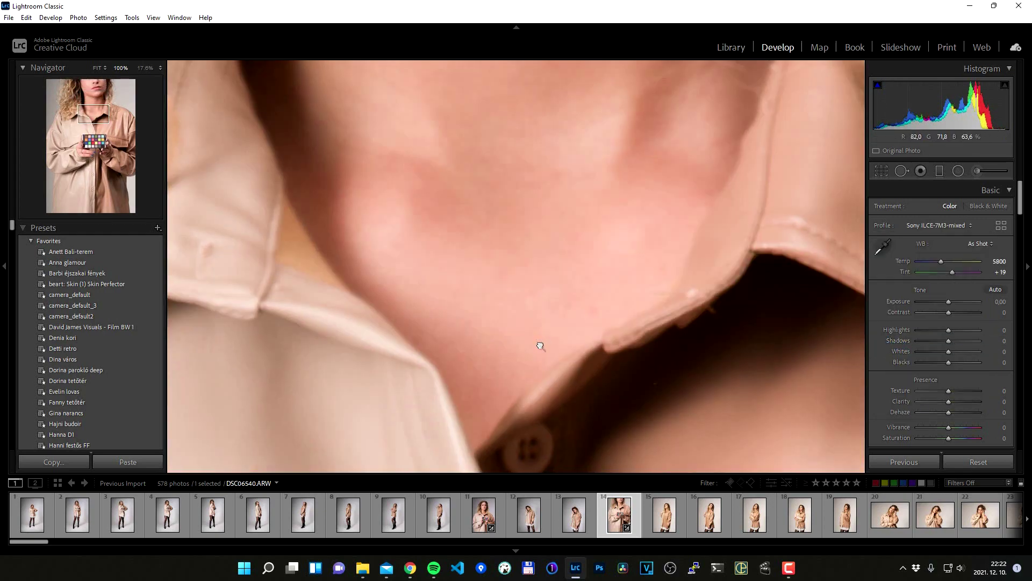
Check the hand and colour chart patches at 100% under the Sony ILCE-7M3-mixed profile
click(541, 345)
click(502, 276)
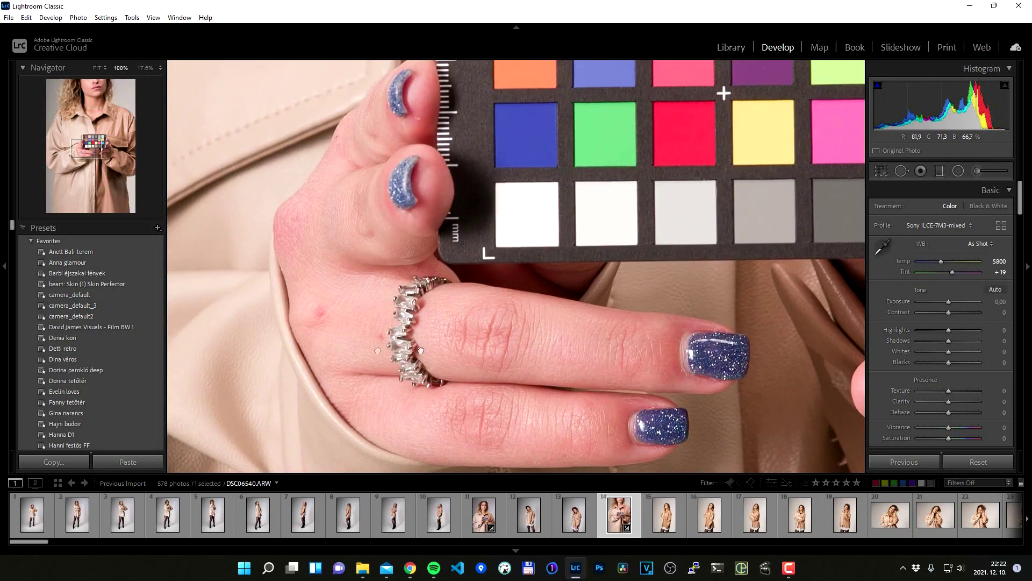
drag(513, 345, 274, 344)
drag(560, 301, 330, 371)
click(559, 306)
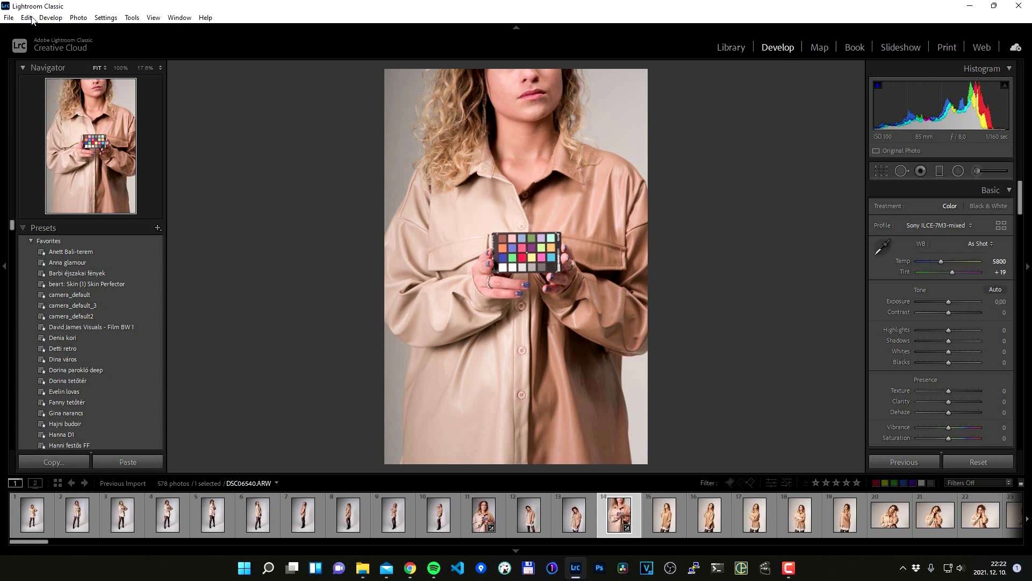
click(31, 20)
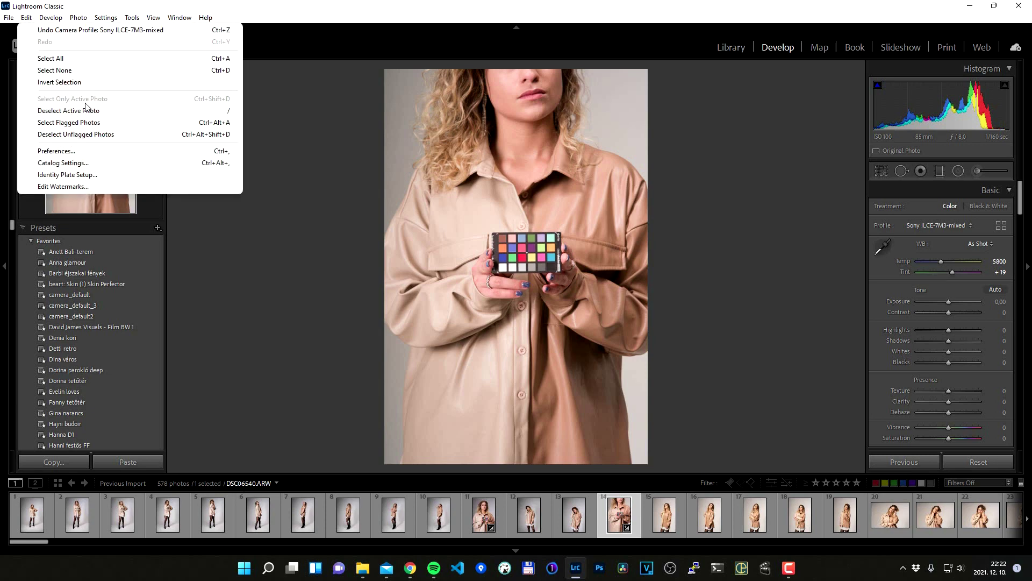
Open the CameraRaw settings folder in File Explorer from the Presets preferences
click(87, 150)
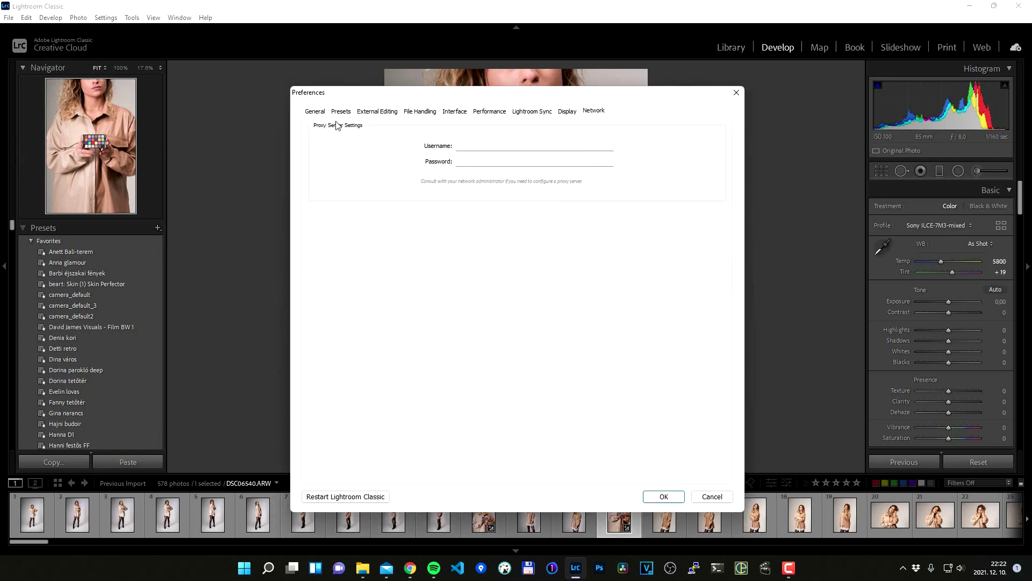
click(341, 111)
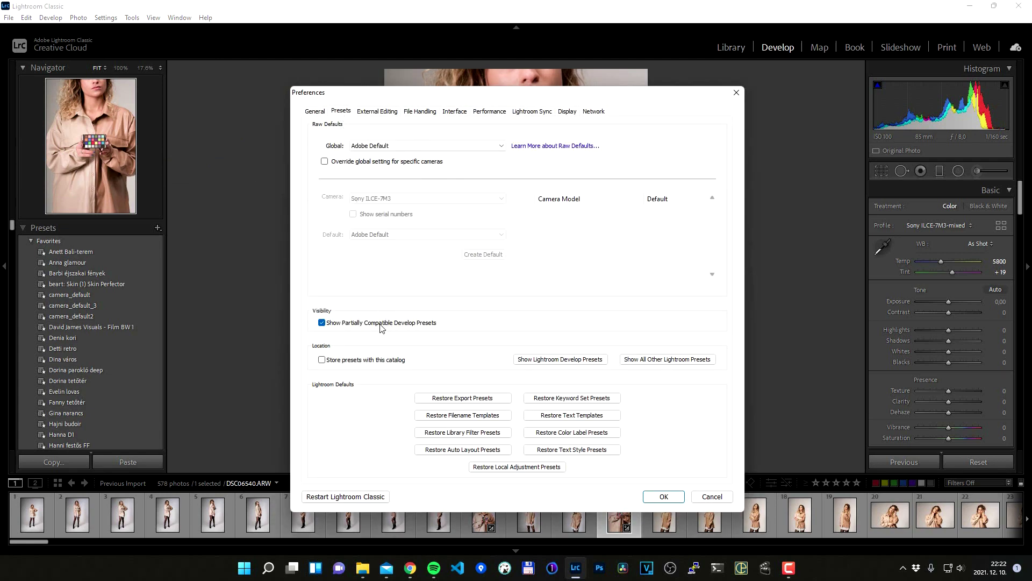
click(553, 363)
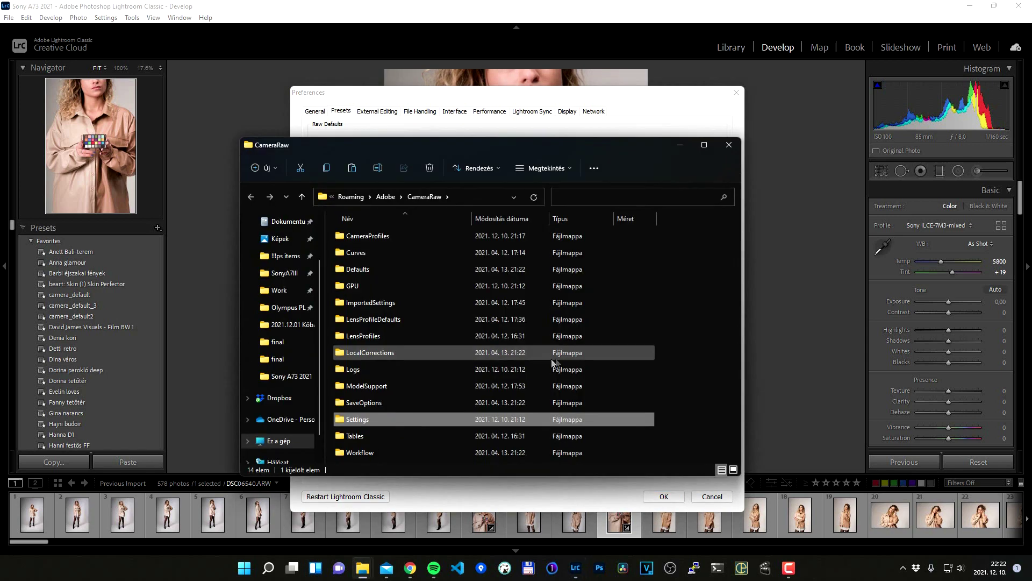
Locate the Sony ILCE-7M3-mixed DCP in CameraProfiles, then return to the Preferences dialog
double_click(409, 234)
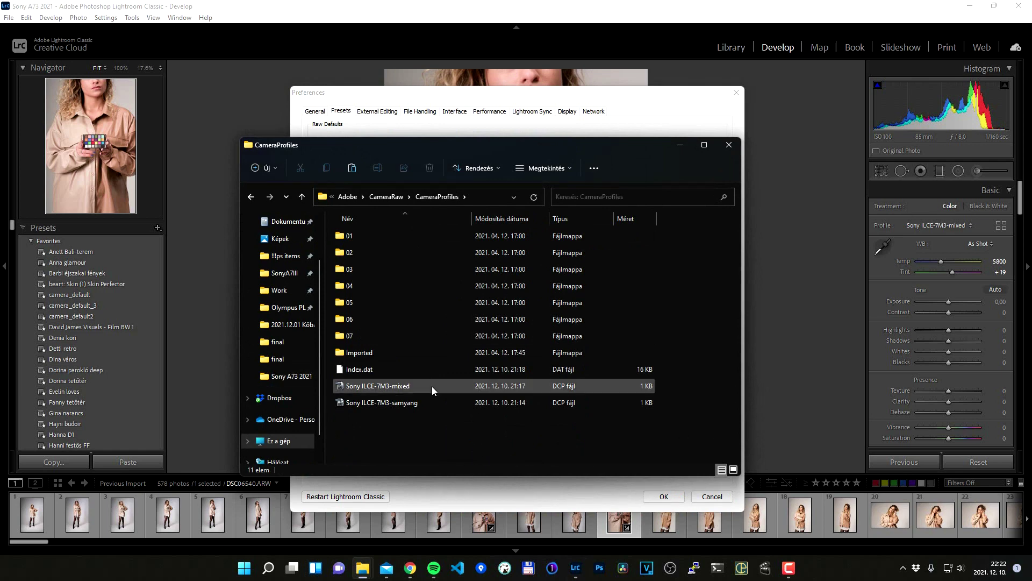
click(357, 388)
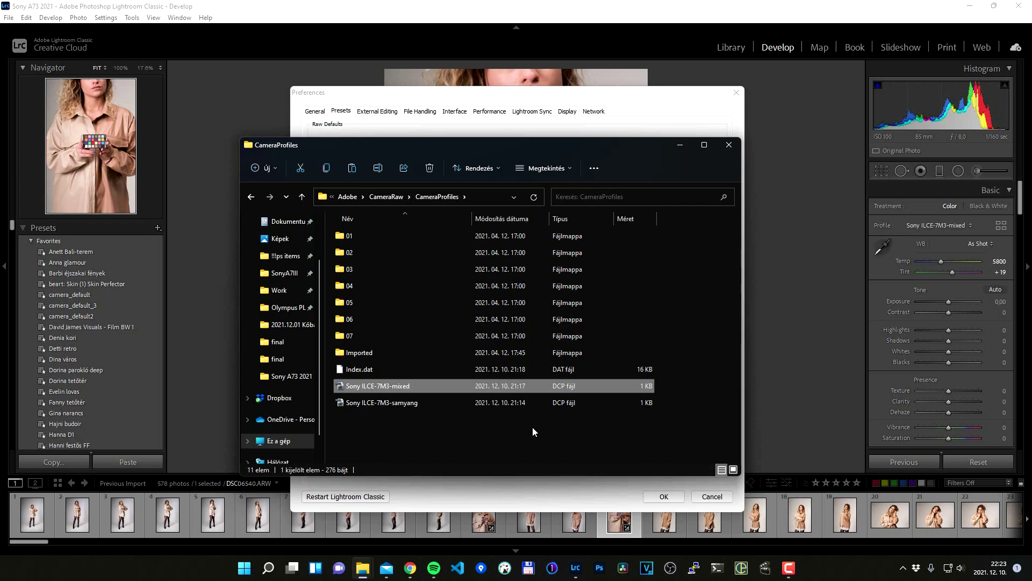
click(420, 431)
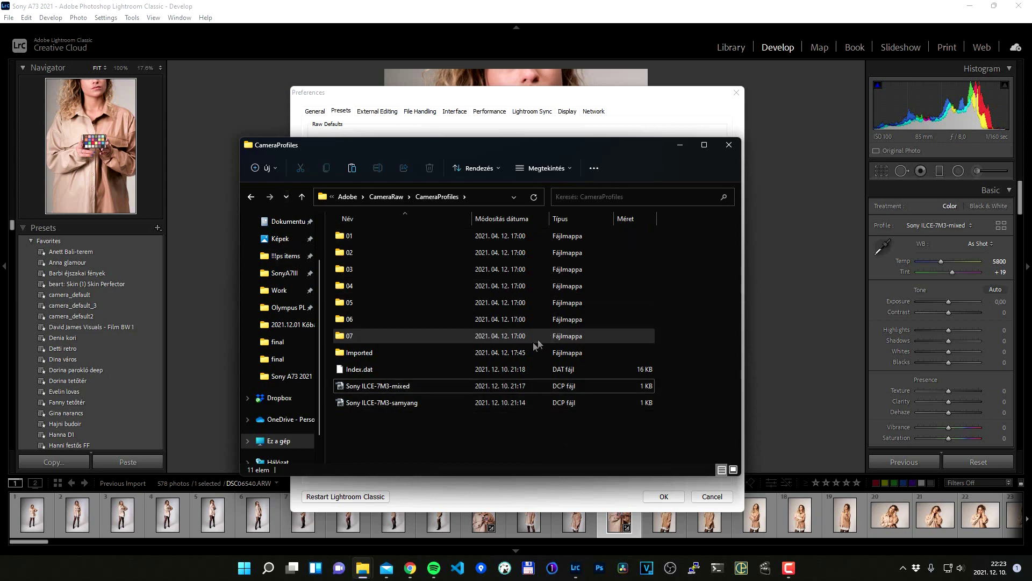
click(686, 118)
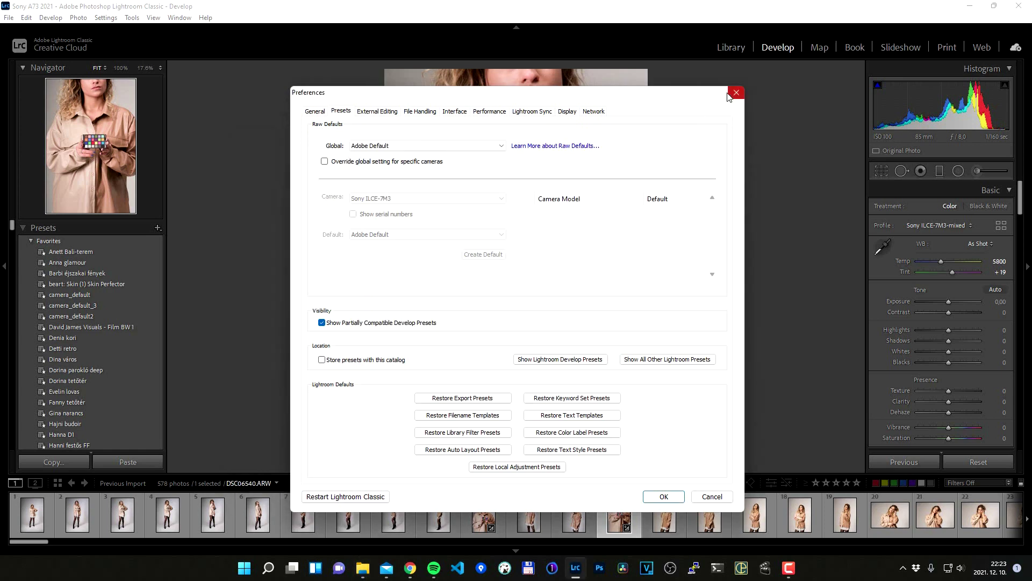
click(736, 93)
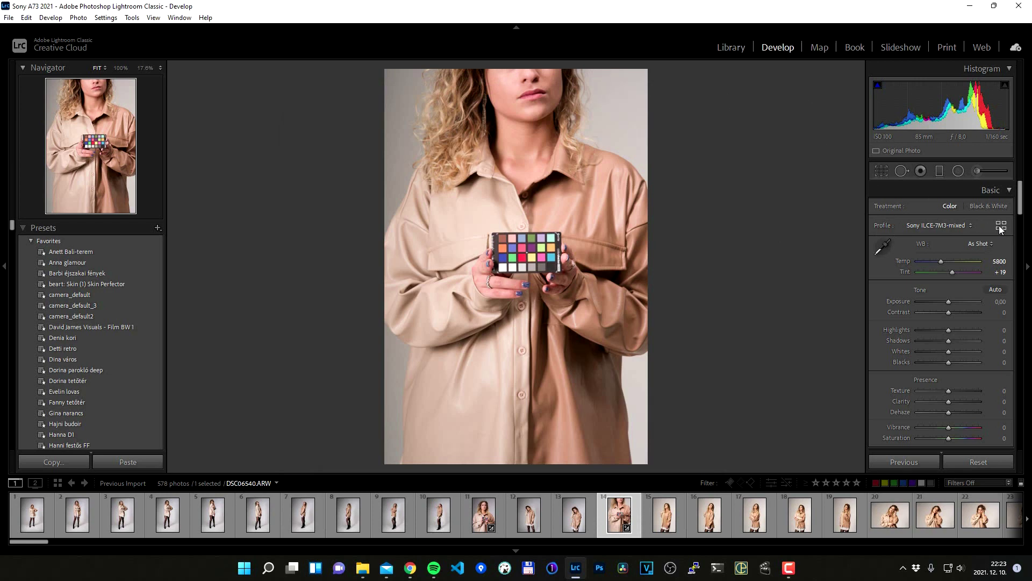
click(945, 225)
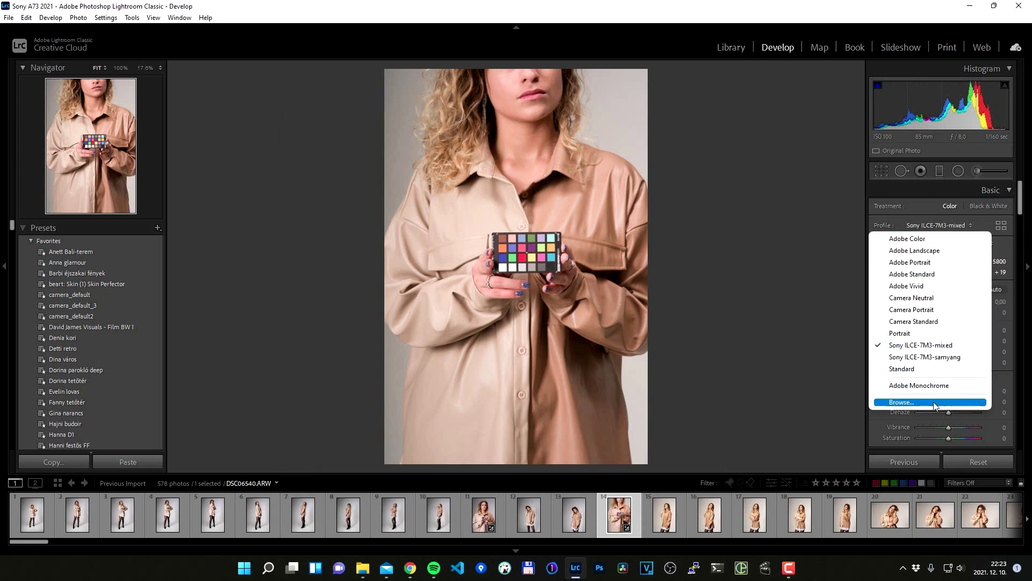
click(987, 225)
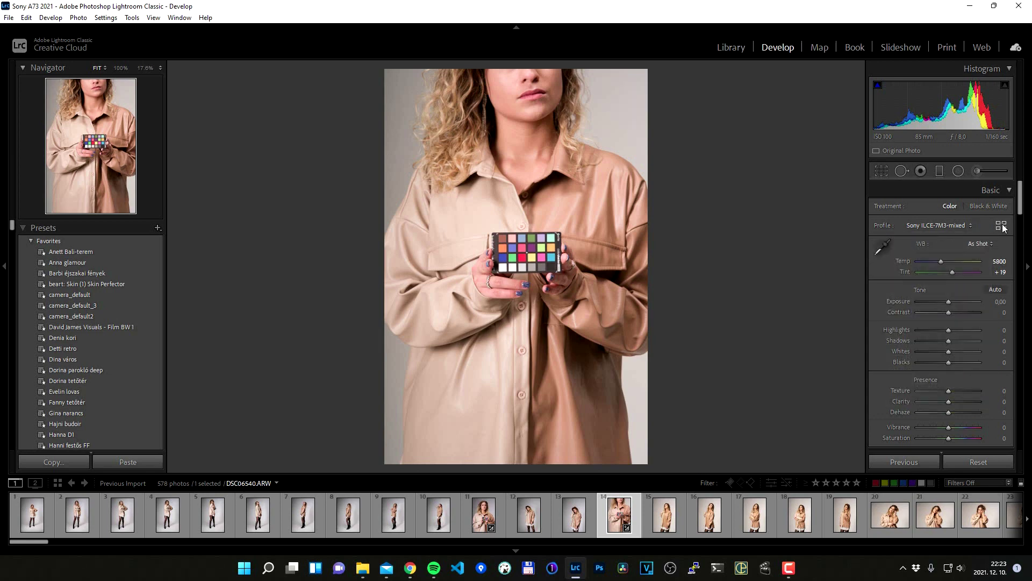
click(1002, 225)
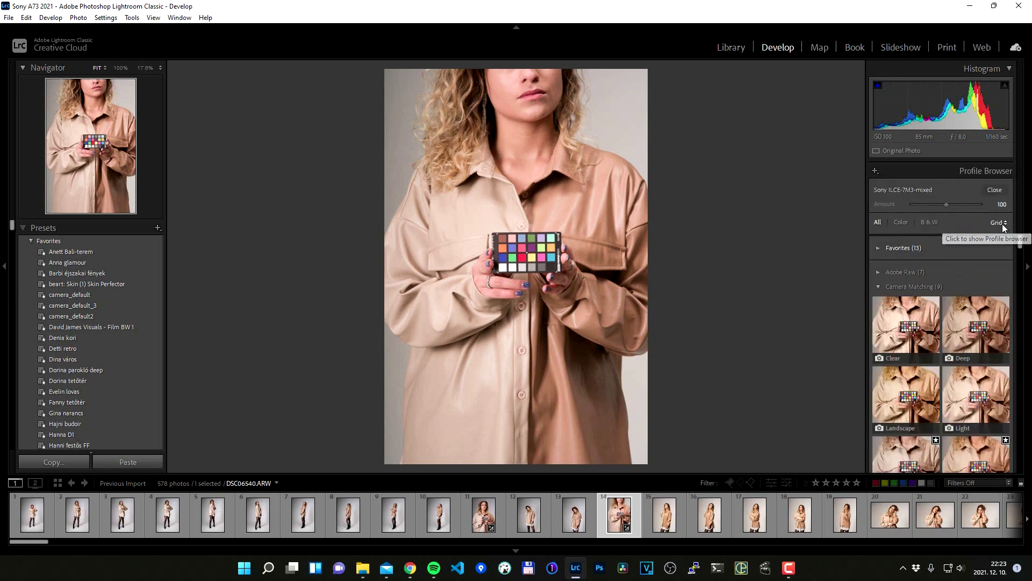
drag(1020, 246, 1018, 439)
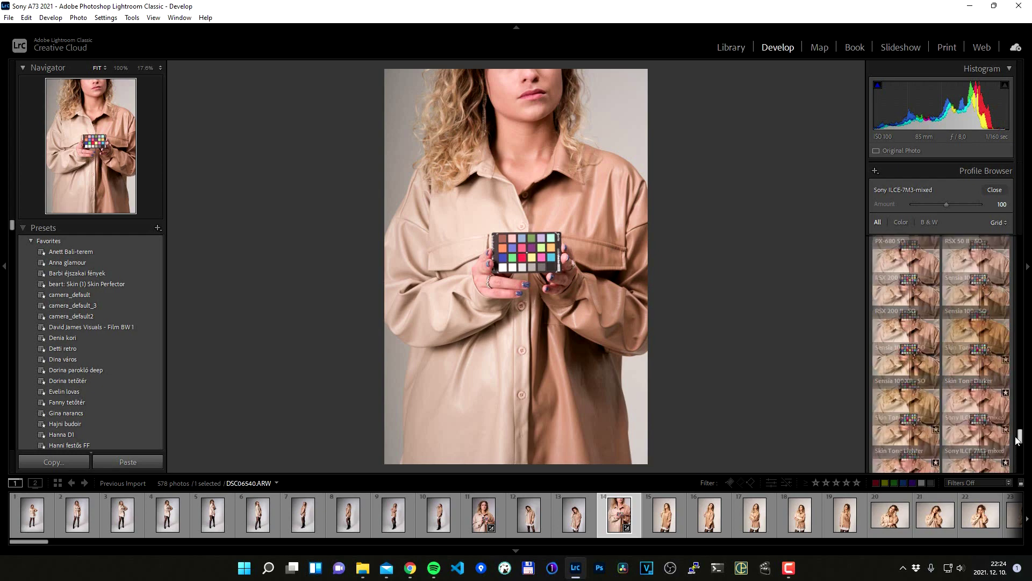
drag(1018, 439, 1018, 451)
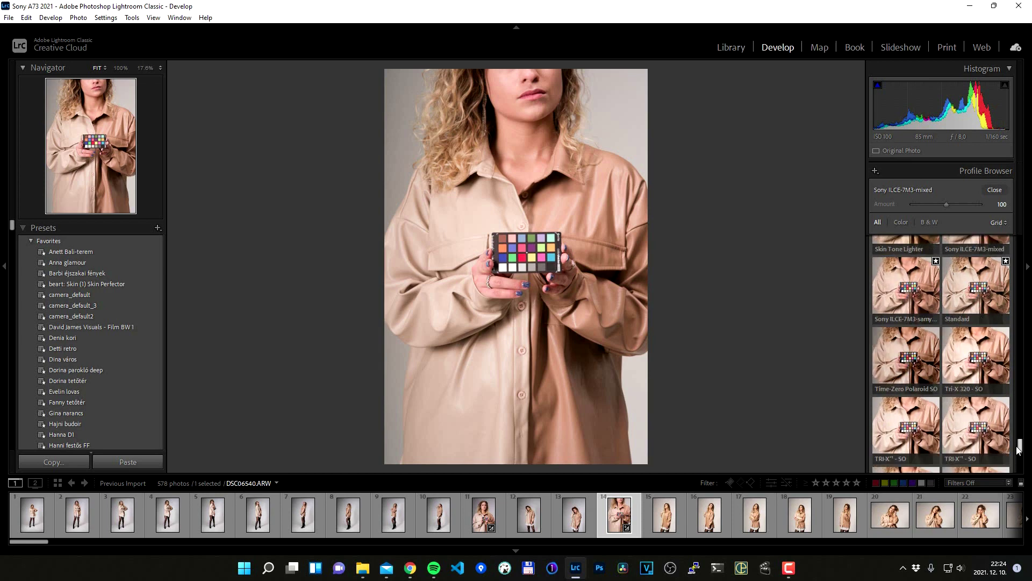
scroll(919, 317, up, 2)
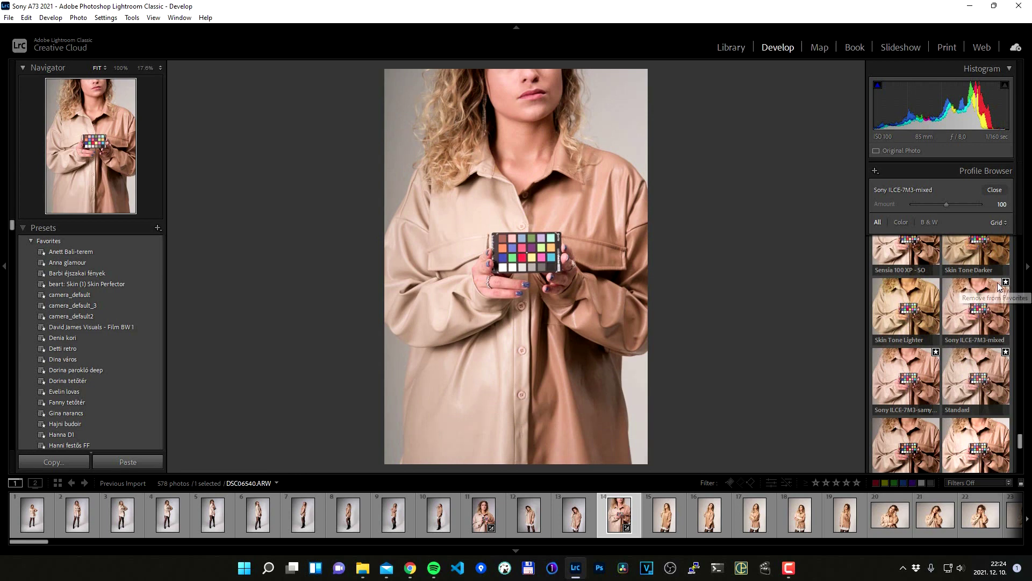
click(995, 190)
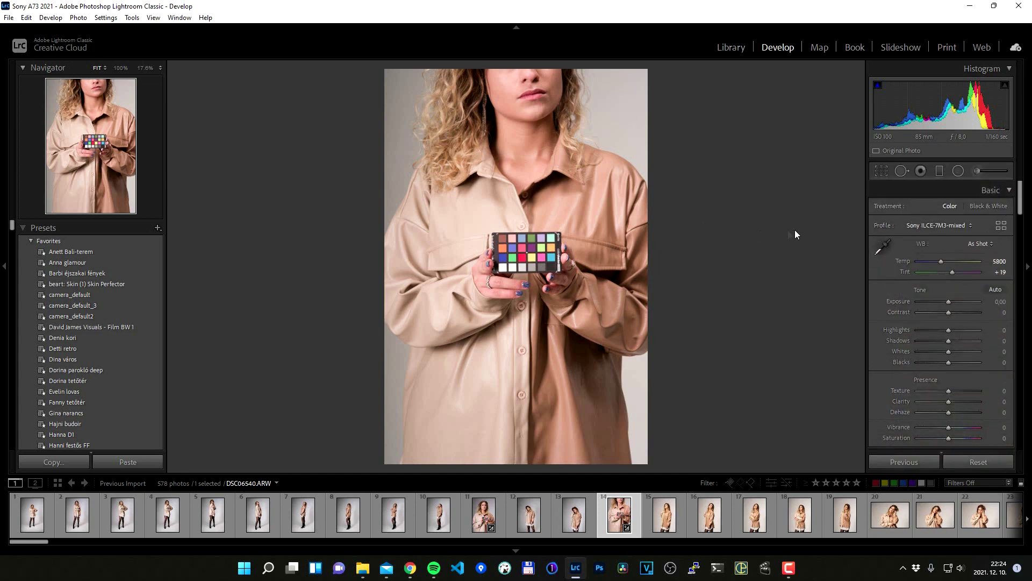
click(927, 228)
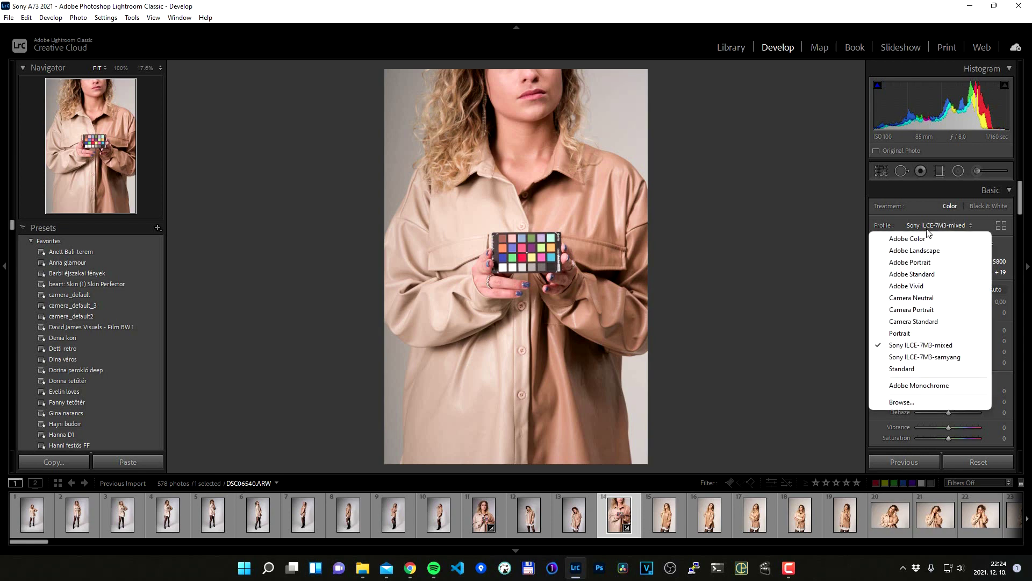
Keep the Sony profile, then view photo DSC06547 at 100% on her forehead and hair
click(950, 347)
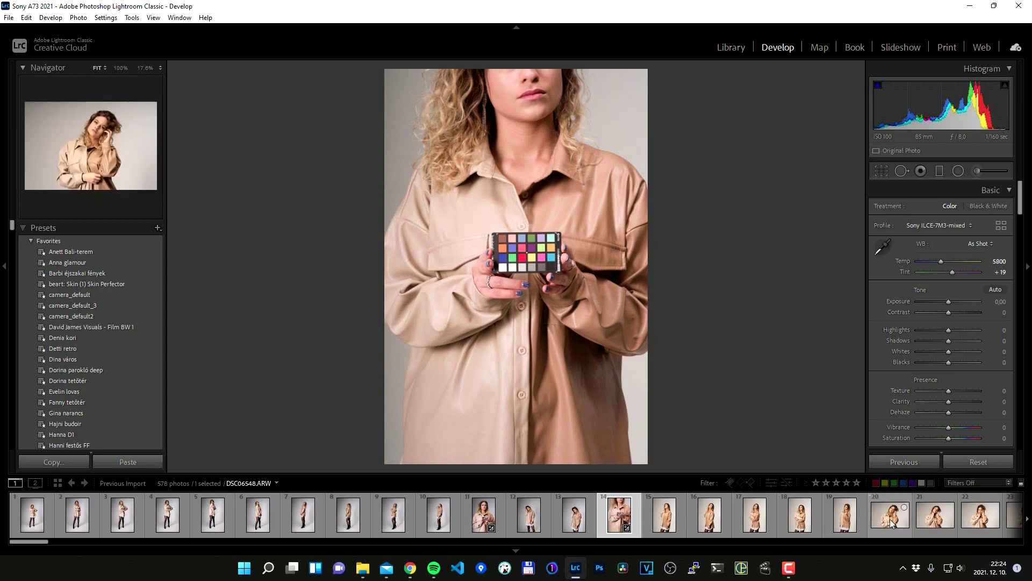
click(837, 515)
click(541, 205)
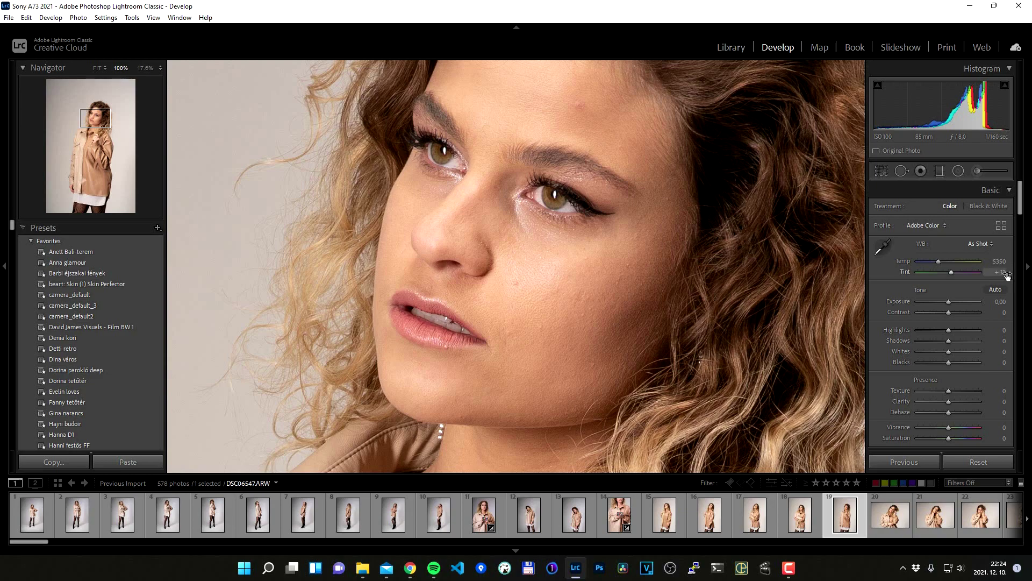
drag(657, 243, 606, 231)
mouse_move(431, 241)
mouse_down()
mouse_move(449, 346)
mouse_move(445, 237)
mouse_move(473, 281)
mouse_move(549, 288)
mouse_up()
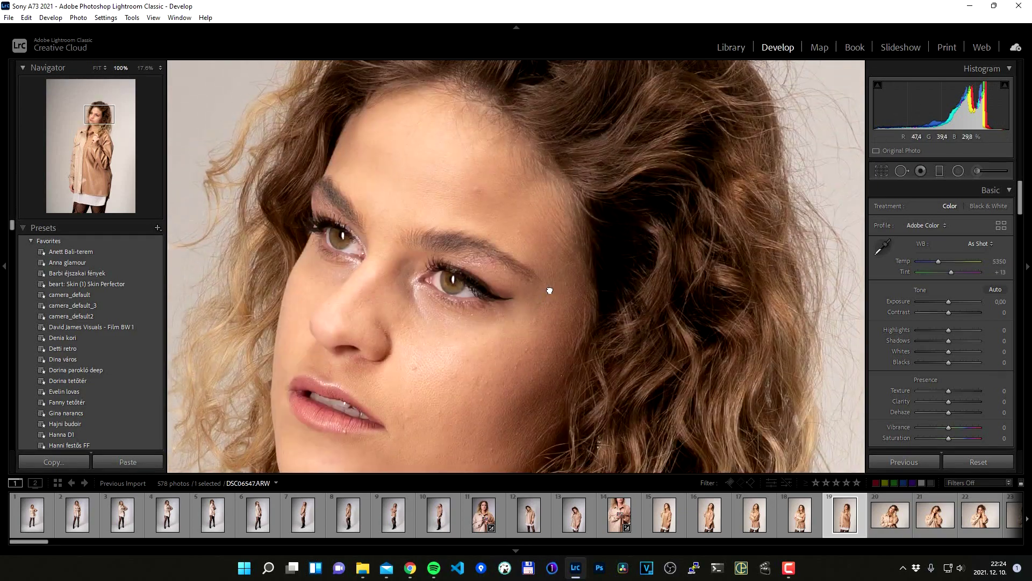
Apply the Sony ILCE-7M3-mixed profile to DSC06547 and adjust the close-up view
click(941, 225)
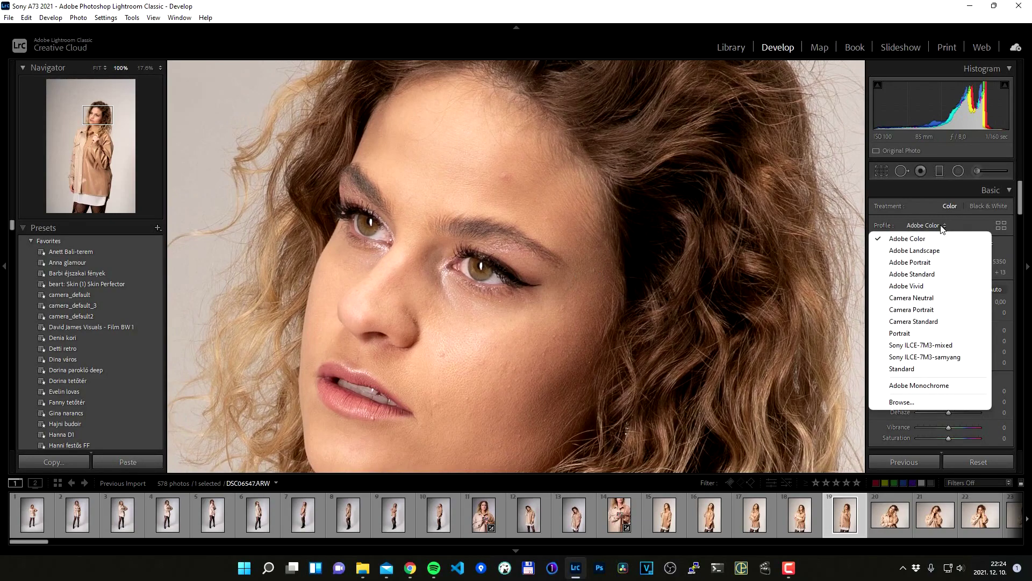
click(951, 345)
mouse_move(685, 359)
mouse_down()
mouse_move(656, 345)
mouse_move(665, 325)
mouse_up()
drag(523, 243, 520, 240)
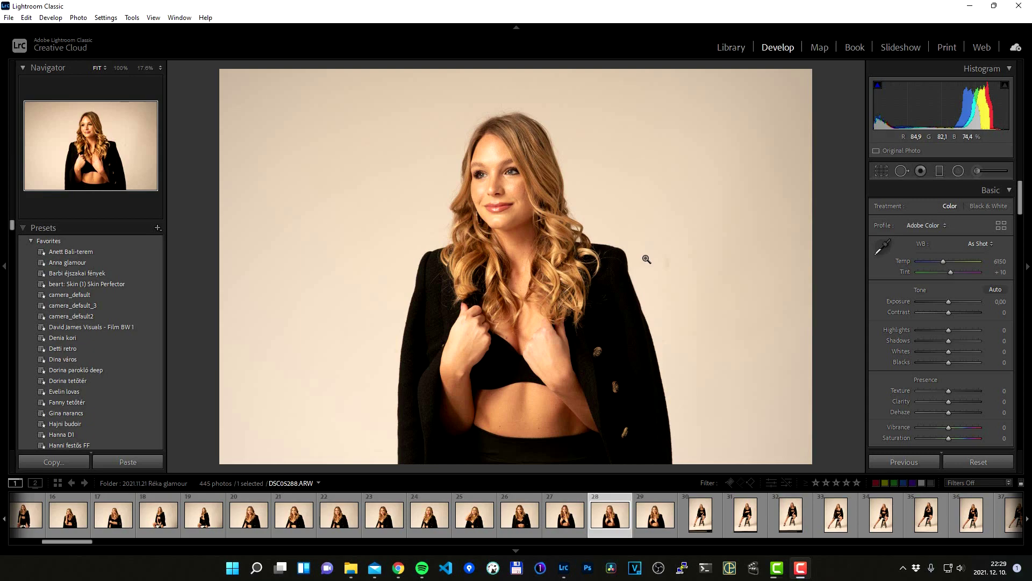
Zoom DSC05288 to 100% and apply the Sony ILCE-7M3-mixed profile
click(504, 185)
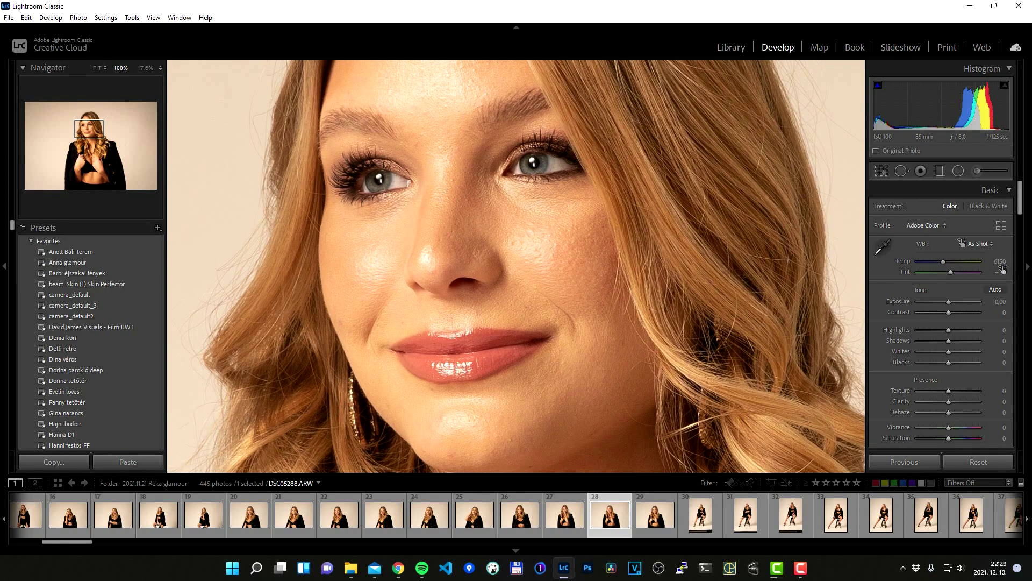
click(944, 227)
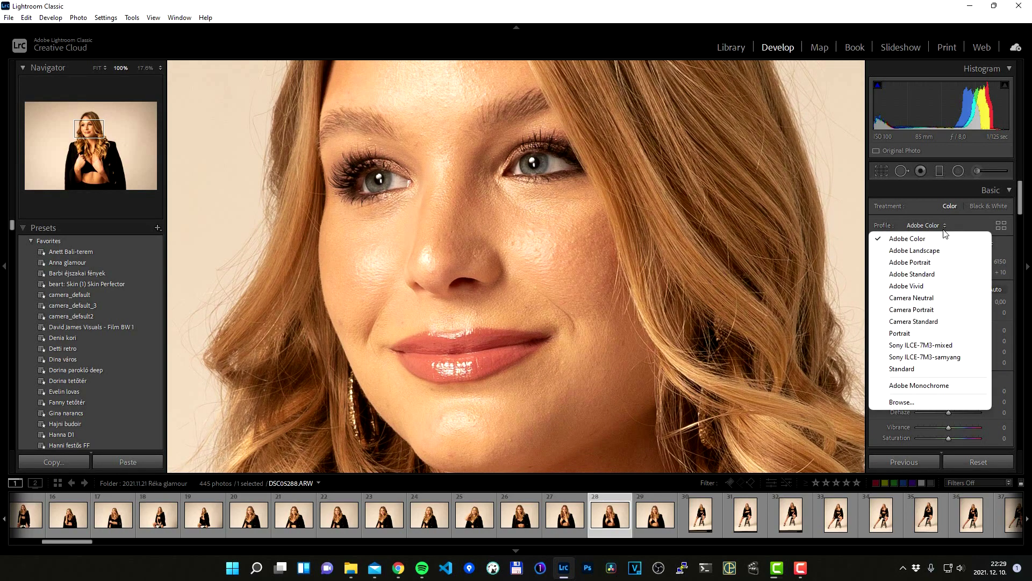
click(949, 345)
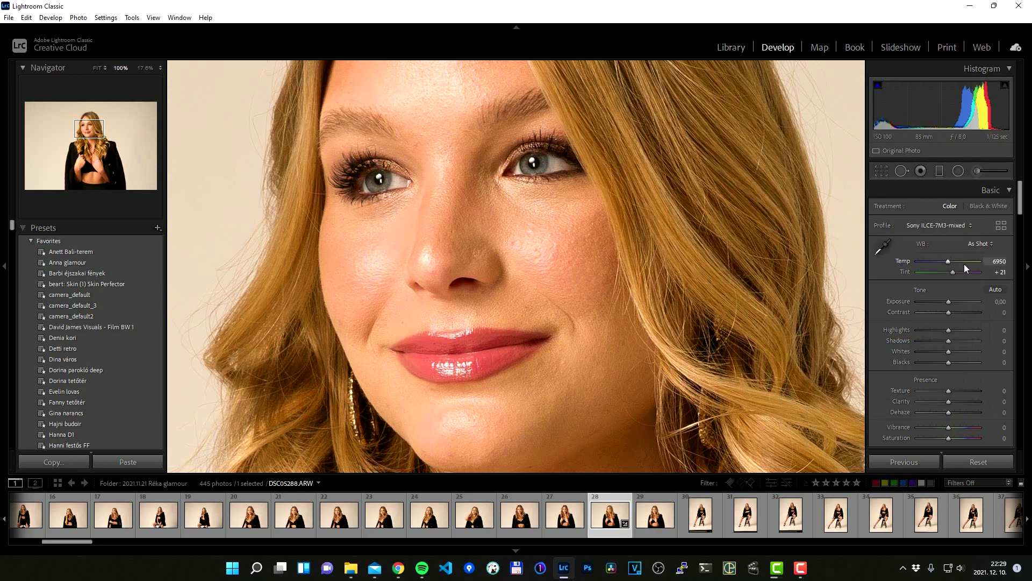
Cool the white balance to temperature 5684 with tint +10, then view the whole photo
drag(949, 262, 947, 263)
drag(947, 263, 950, 274)
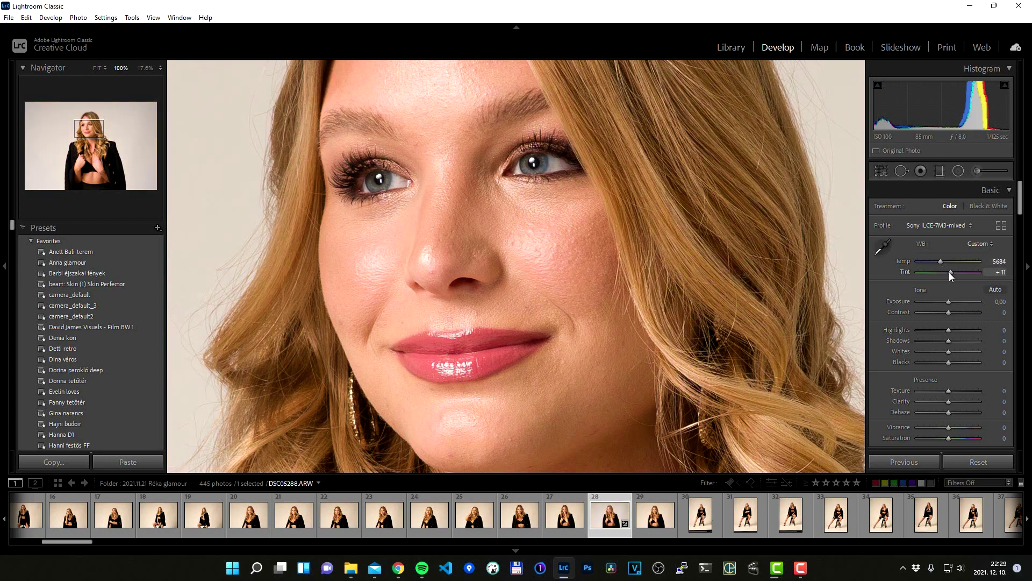
drag(950, 272, 948, 273)
click(637, 218)
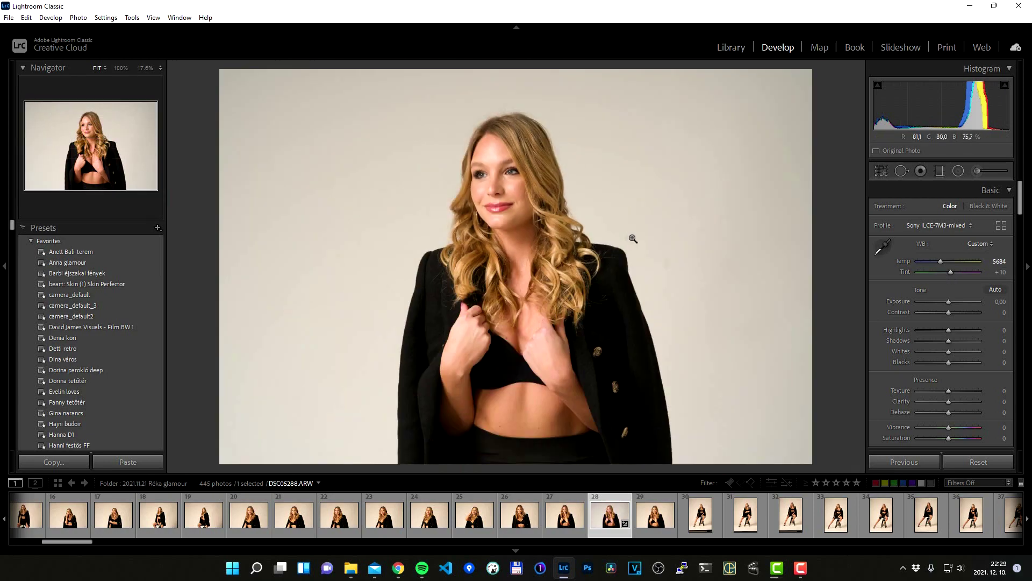
Compare her face at 100% with the Before view, then lower Tint to +3
click(533, 197)
drag(464, 166, 549, 295)
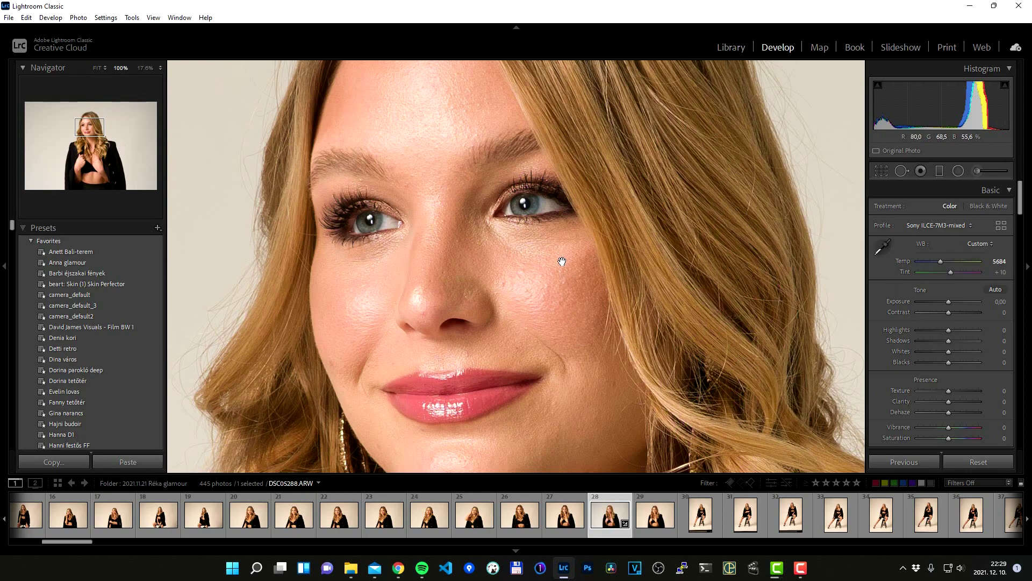
drag(560, 288, 548, 268)
key(backslash)
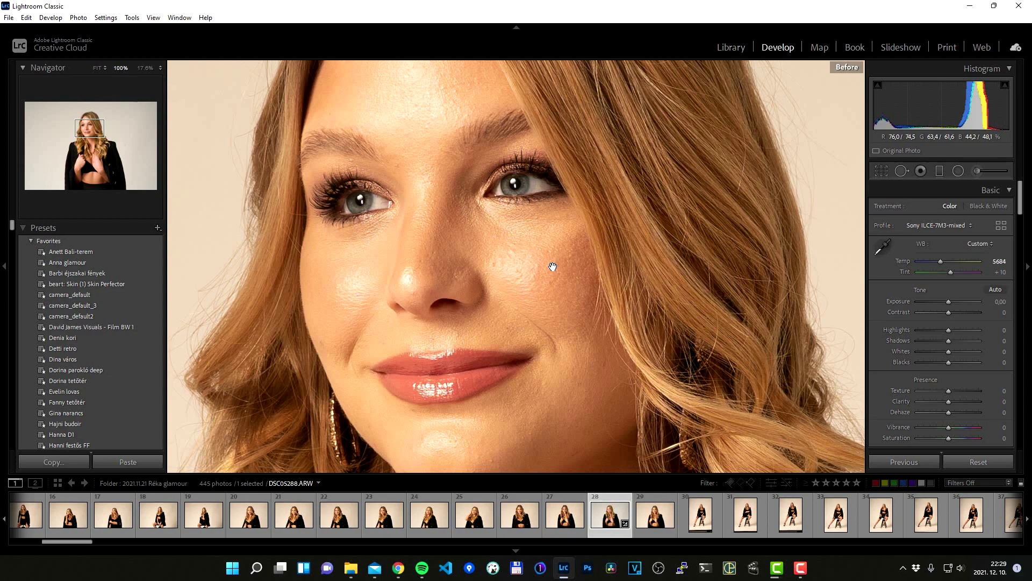
key(backslash)
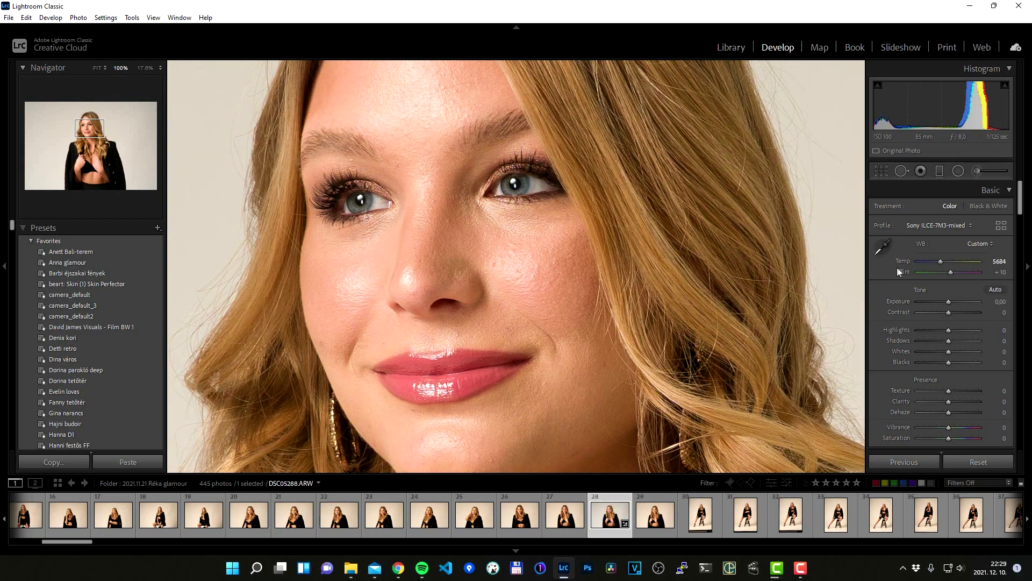
drag(950, 272, 947, 272)
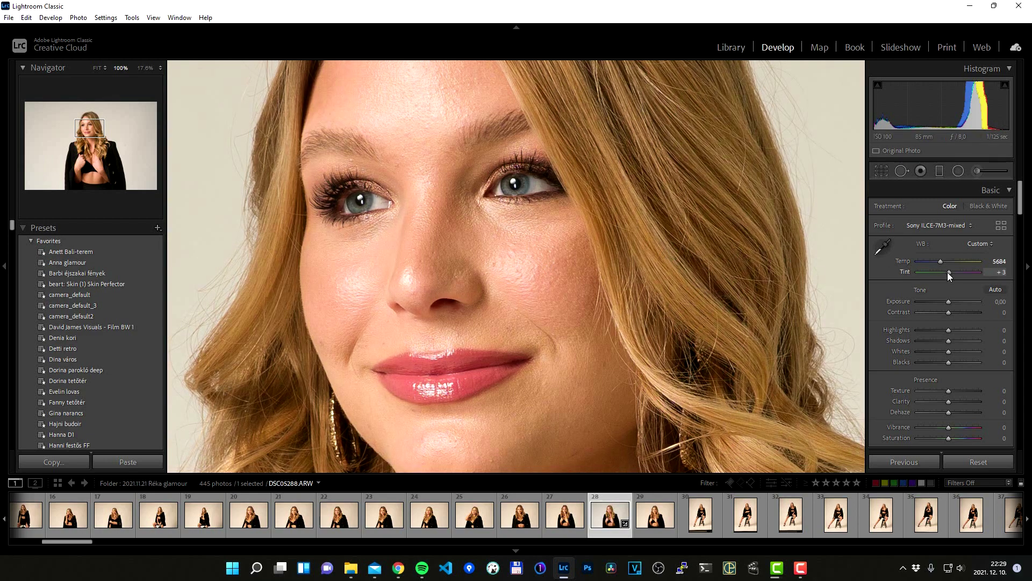